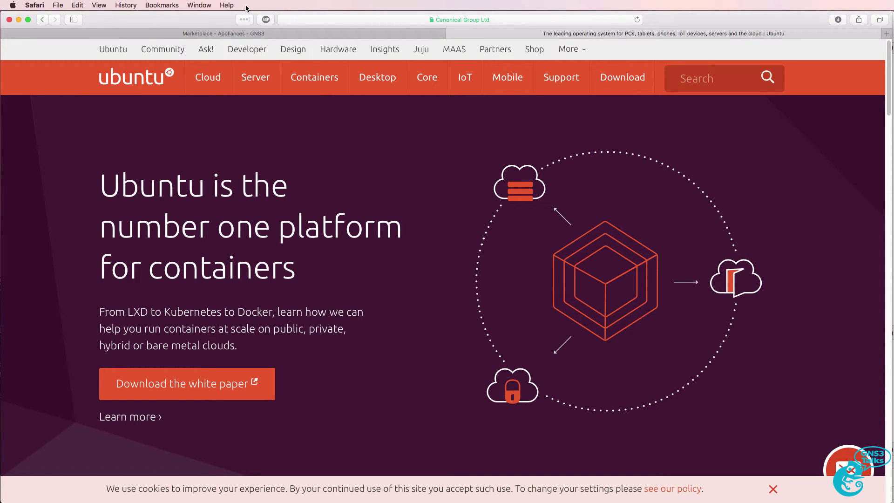
Add a NAT cloud to the topology from the all-devices list
{"action": "left_click_drag", "start_coordinate": [103, 186], "coordinate": [298, 284]}
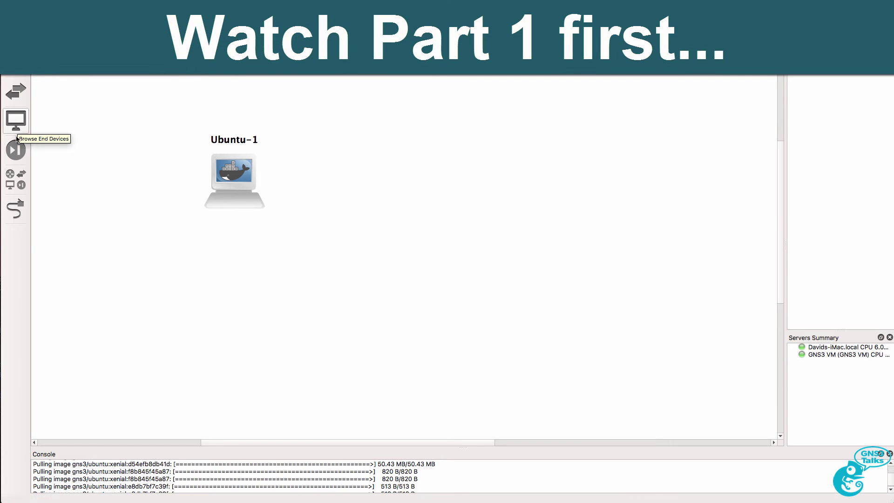
{"action": "left_click", "coordinate": [21, 185]}
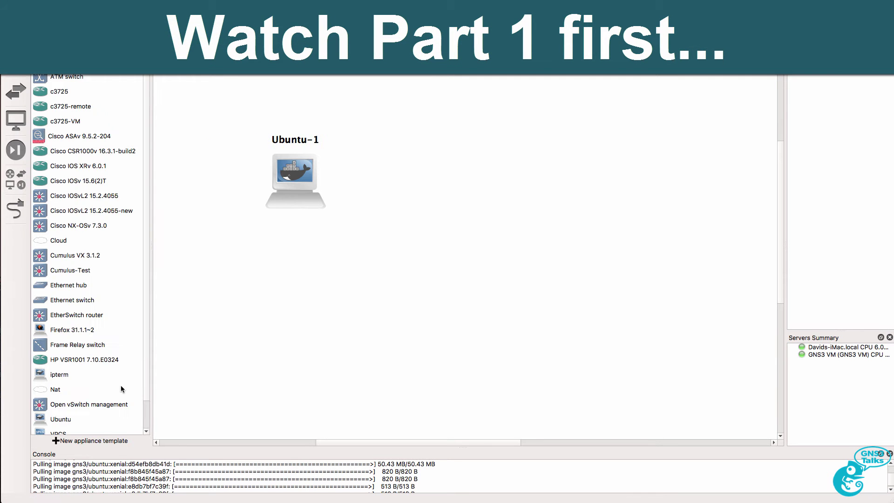
{"action": "left_click_drag", "start_coordinate": [100, 392], "coordinate": [582, 190]}
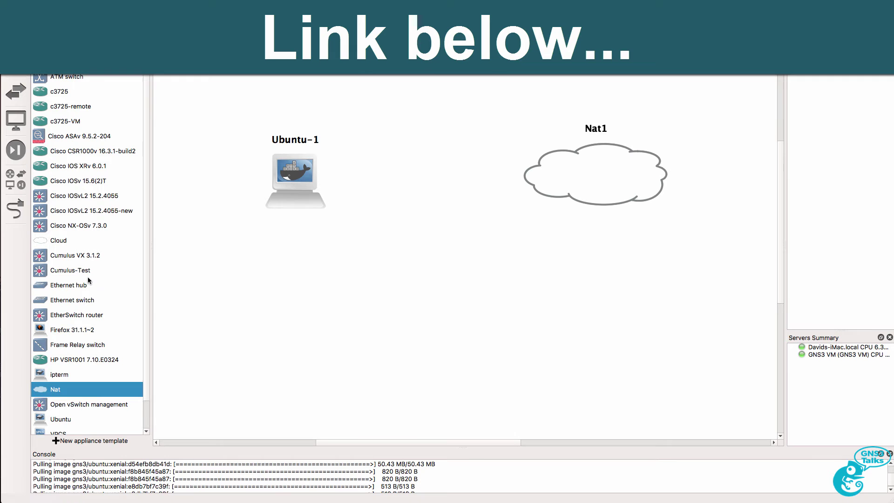
Add an Ethernet hub on the GNS3 VM server, positioned between Ubuntu-1 and Nat1
{"action": "left_click_drag", "start_coordinate": [91, 287], "coordinate": [427, 171]}
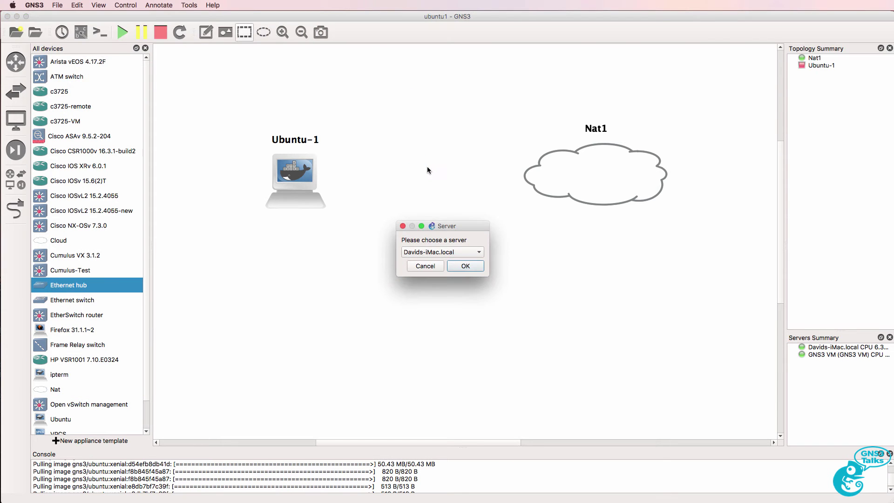
{"action": "left_click", "coordinate": [465, 253]}
{"action": "left_click", "coordinate": [462, 264]}
{"action": "left_click", "coordinate": [465, 267]}
{"action": "left_click_drag", "start_coordinate": [454, 180], "coordinate": [426, 171]}
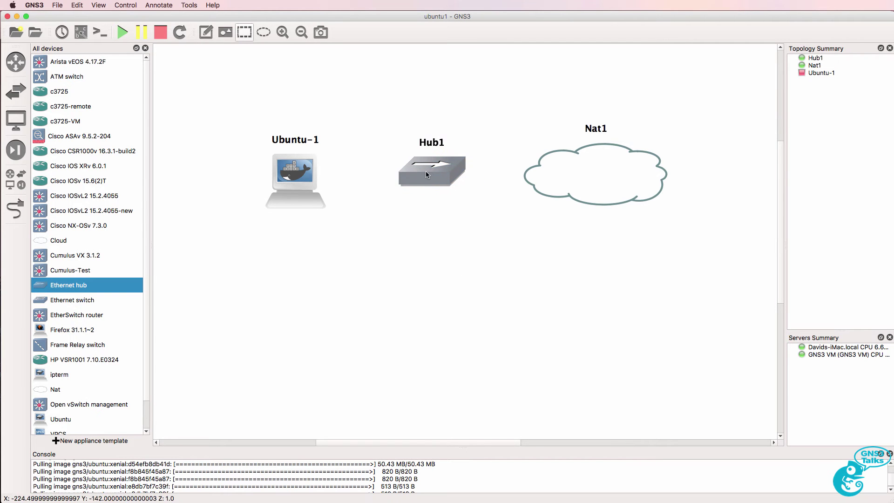
{"action": "left_click_drag", "start_coordinate": [290, 185], "coordinate": [278, 168]}
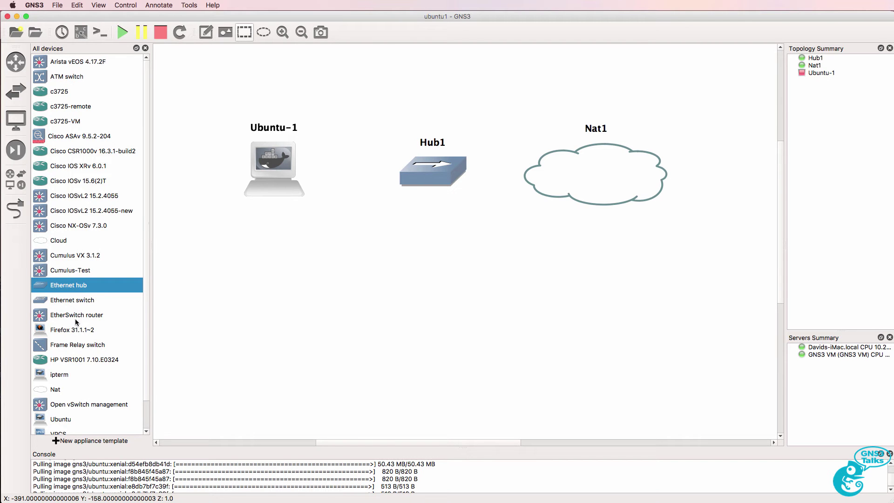
Link Ubuntu-1's eth0 to Hub1's Ethernet0 port
{"action": "left_click", "coordinate": [16, 209]}
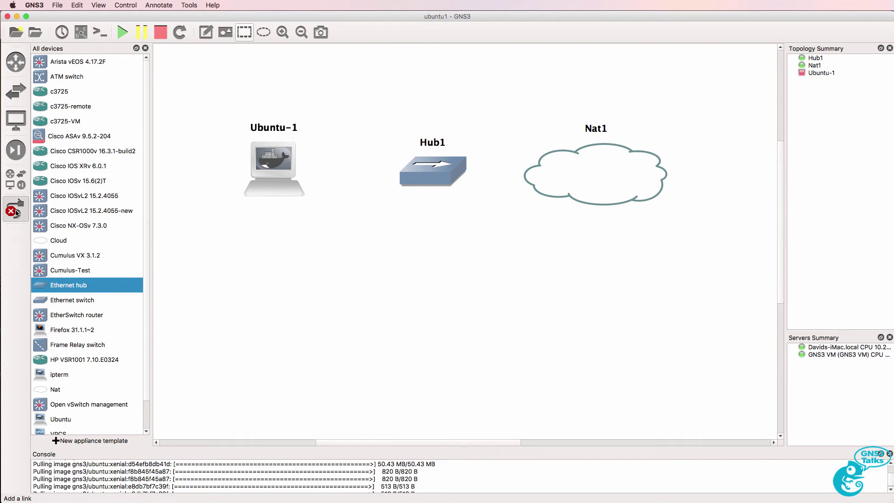
{"action": "left_click", "coordinate": [289, 167]}
{"action": "left_click", "coordinate": [298, 172]}
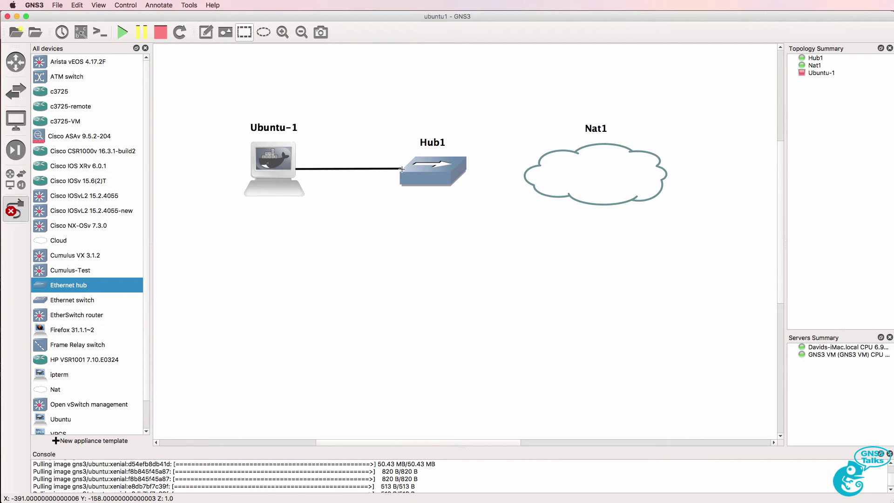
{"action": "left_click", "coordinate": [440, 168]}
{"action": "left_click", "coordinate": [452, 171]}
Link Hub1's Ethernet1 port to Nat1's nat0 port and finish adding links
{"action": "left_click", "coordinate": [452, 172]}
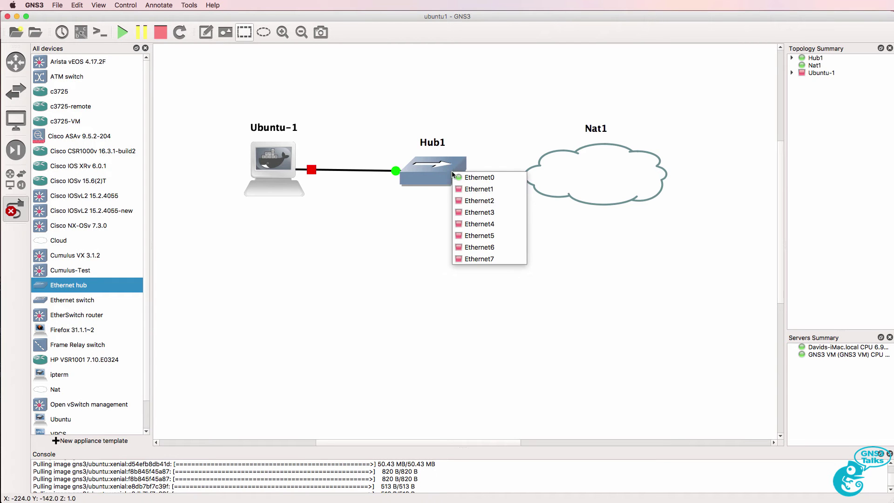
{"action": "left_click", "coordinate": [476, 189]}
{"action": "left_click", "coordinate": [567, 172]}
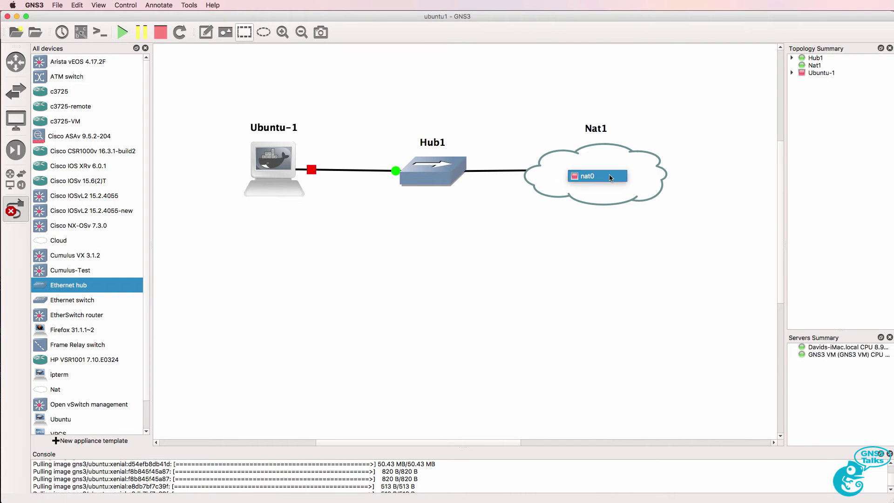
{"action": "left_click", "coordinate": [586, 175]}
{"action": "left_click", "coordinate": [146, 48]}
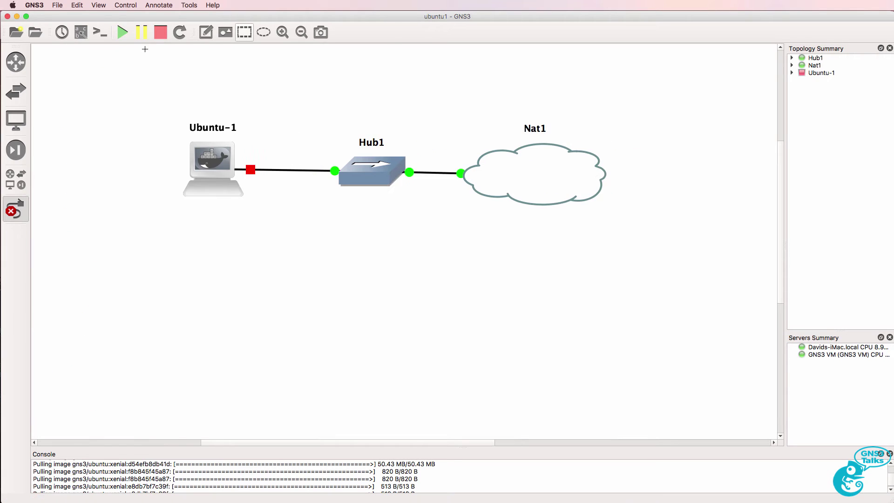
{"action": "key", "text": "Escape"}
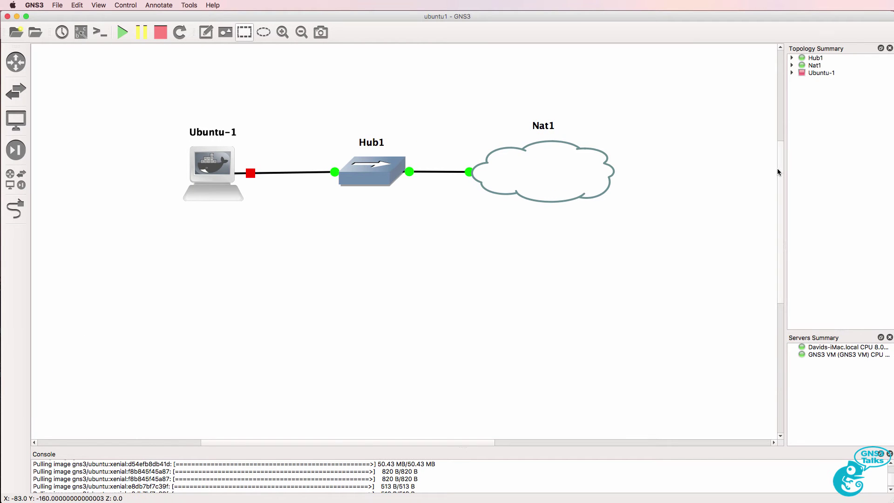
{"action": "scroll", "coordinate": [778, 169], "scroll_direction": "down", "scroll_amount": 3}
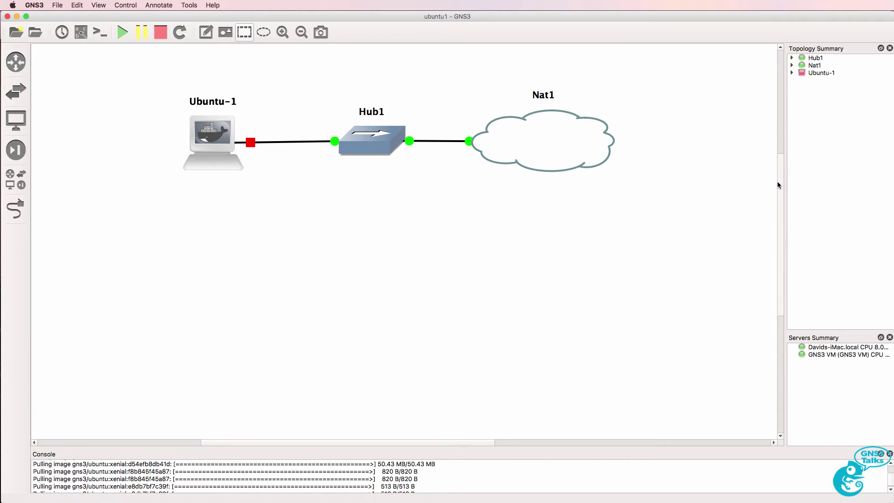
{"action": "scroll", "coordinate": [776, 189], "scroll_direction": "down", "scroll_amount": 1}
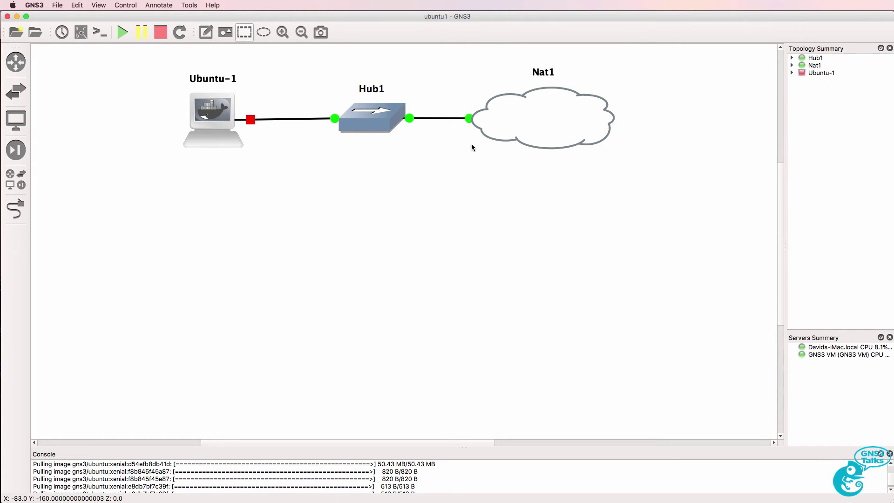
Uncomment 'auto eth0' and 'iface eth0 inet dhcp' in Ubuntu-1's config and save it
{"action": "right_click", "coordinate": [216, 118]}
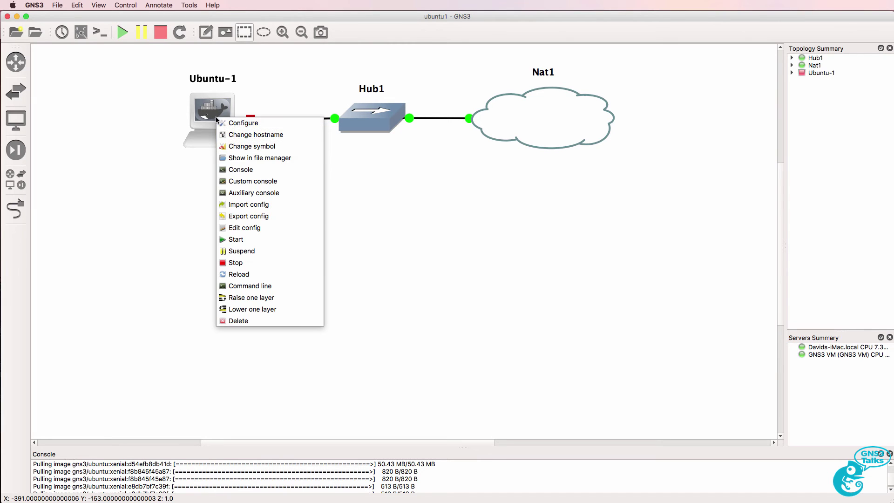
{"action": "left_click", "coordinate": [282, 228]}
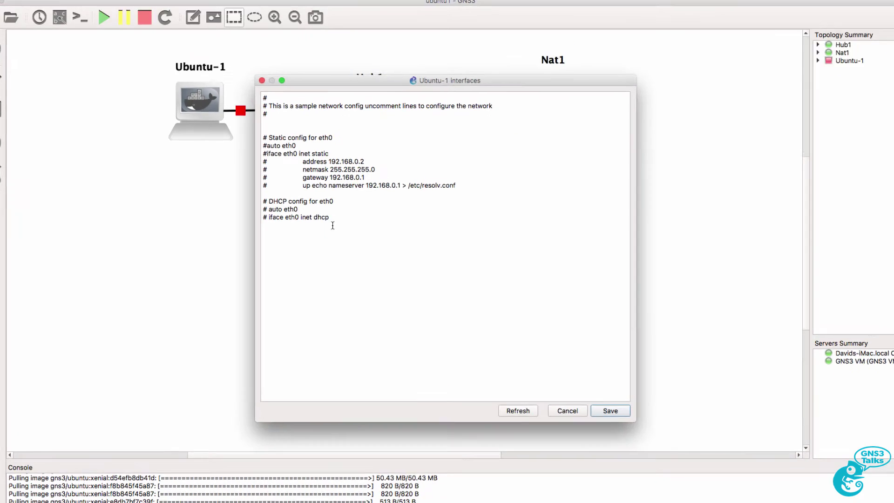
{"action": "key", "text": "BackSpace"}
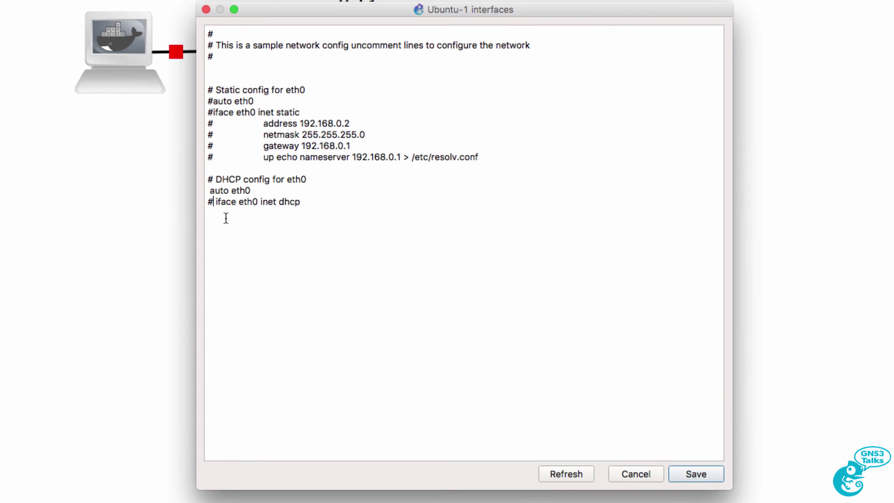
{"action": "key", "text": "Down"}
{"action": "key", "text": "Delete"}
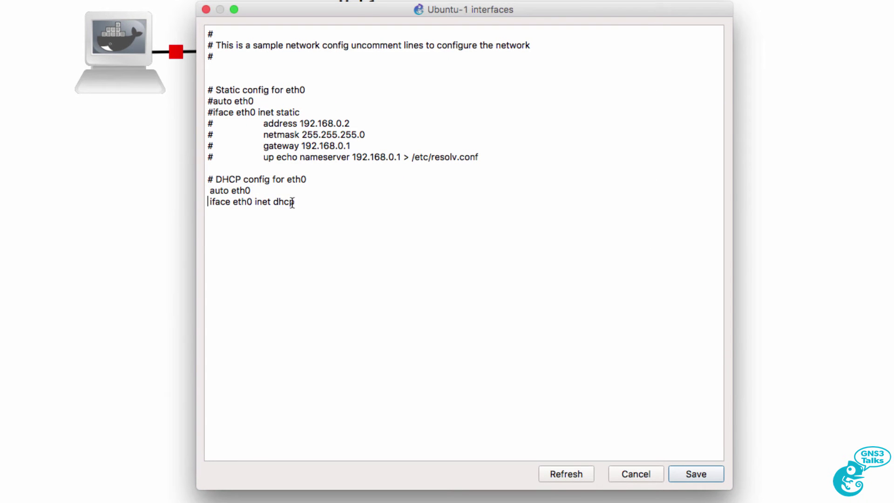
{"action": "left_click_drag", "start_coordinate": [302, 204], "coordinate": [193, 191]}
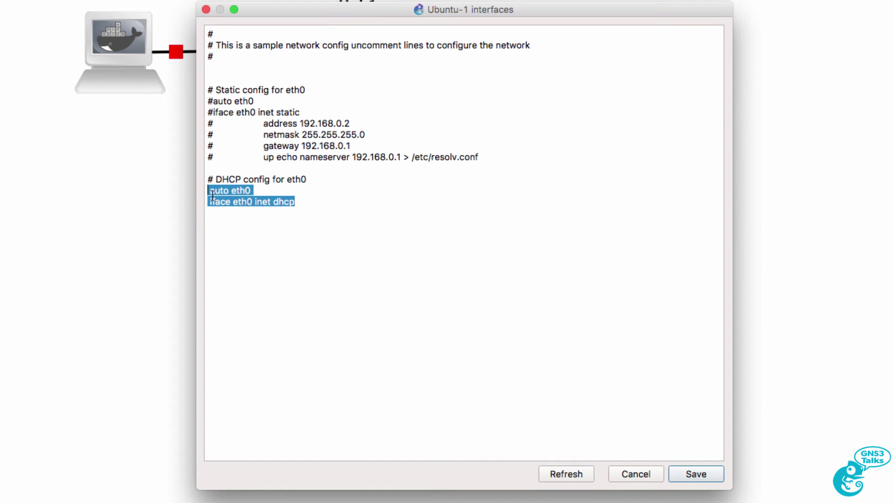
{"action": "left_click", "coordinate": [696, 473]}
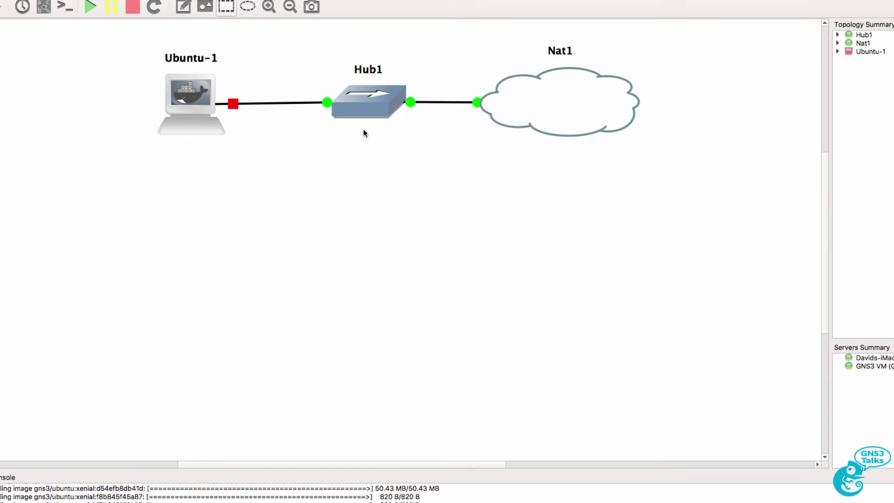
Show interface labels on the links, tidy the e0 and nat0 labels, and start all devices
{"action": "left_click", "coordinate": [81, 32]}
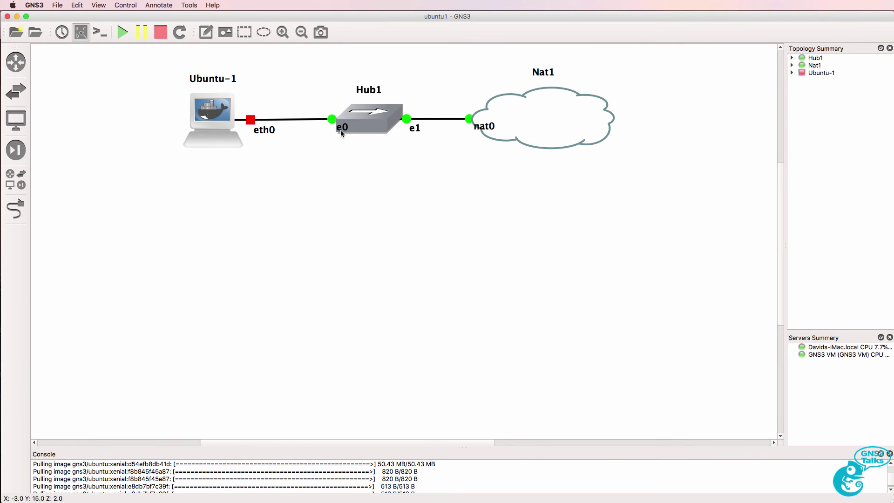
{"action": "left_click_drag", "start_coordinate": [329, 135], "coordinate": [319, 136]}
{"action": "left_click_drag", "start_coordinate": [487, 130], "coordinate": [464, 133]}
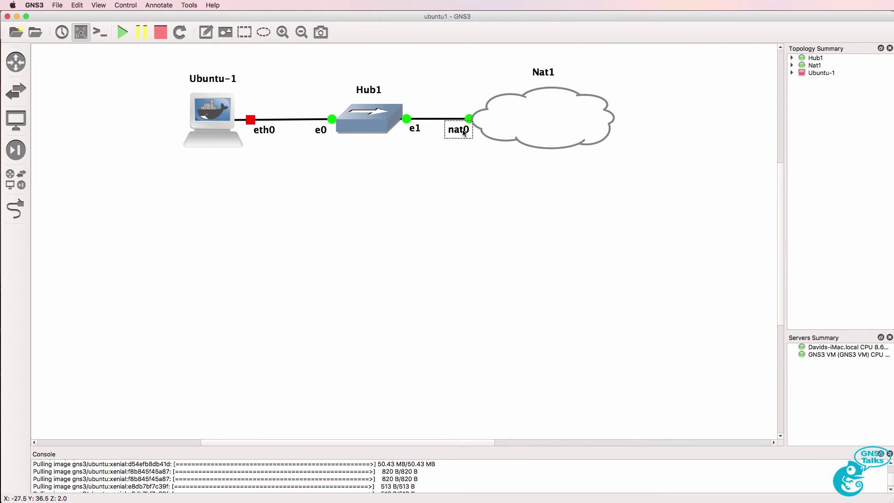
{"action": "left_click", "coordinate": [118, 30]}
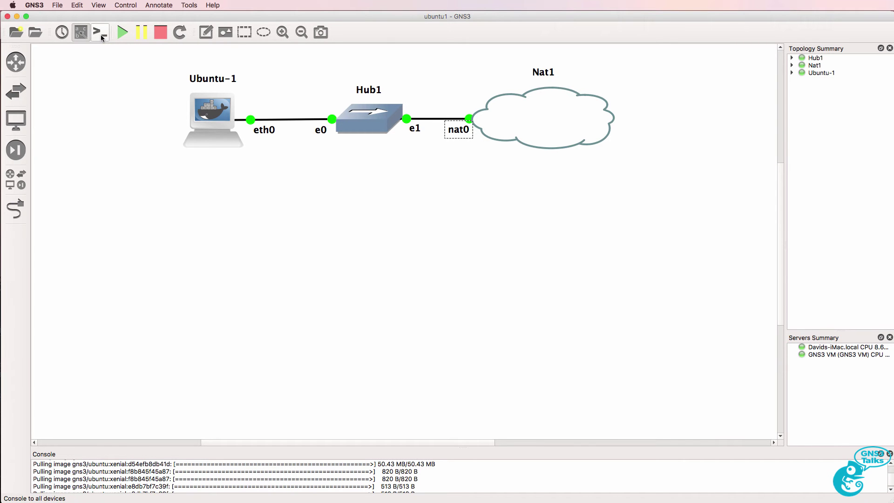
In Ubuntu-1's console, run ifconfig and highlight the 192.168.122.176 lease and eth0 address
{"action": "left_click", "coordinate": [100, 33]}
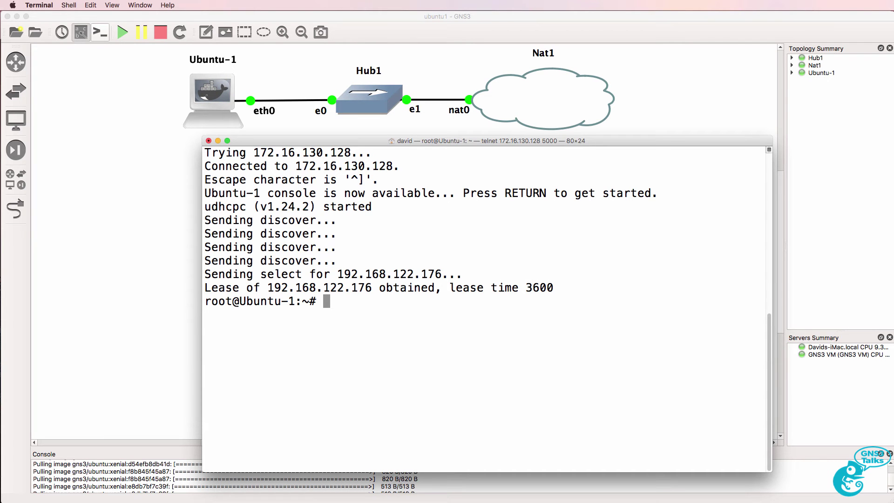
{"action": "type", "text": "ifconfig"}
{"action": "key", "text": "Return"}
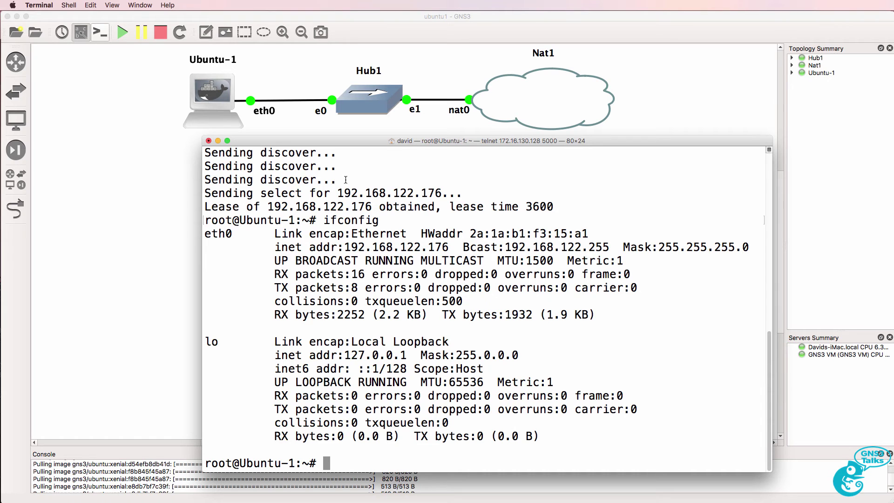
{"action": "left_click_drag", "start_coordinate": [337, 180], "coordinate": [203, 148]}
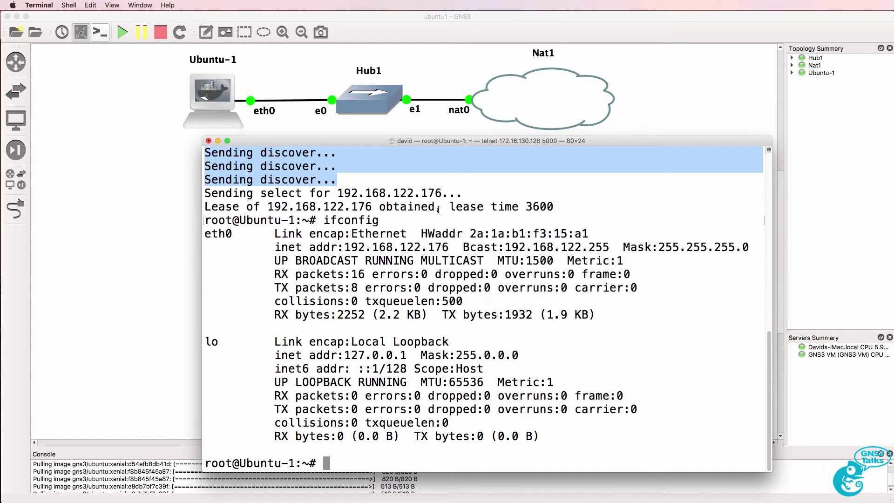
{"action": "left_click_drag", "start_coordinate": [436, 207], "coordinate": [172, 210]}
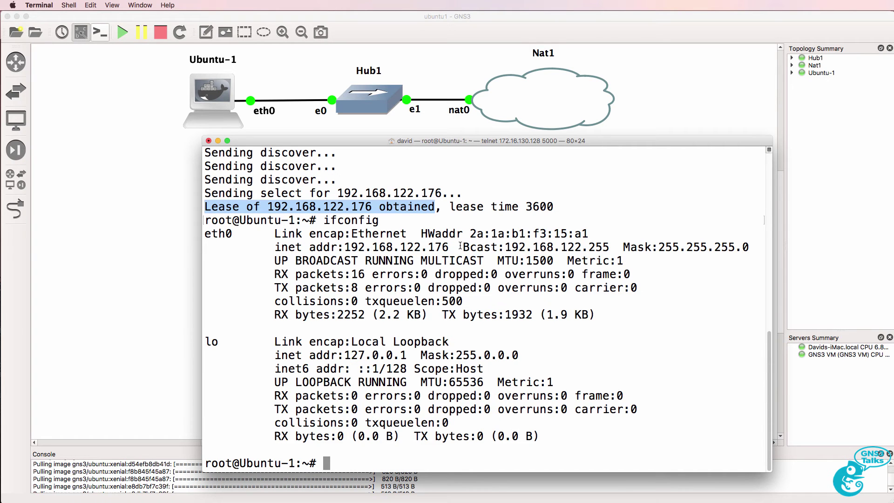
{"action": "left_click_drag", "start_coordinate": [455, 248], "coordinate": [343, 250]}
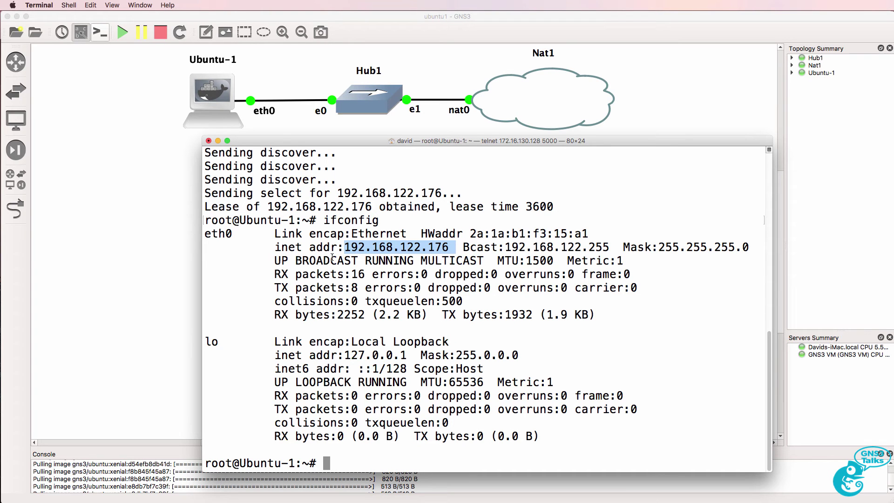
Run route -n and highlight the default route via 192.168.122.1
{"action": "type", "text": "route -n"}
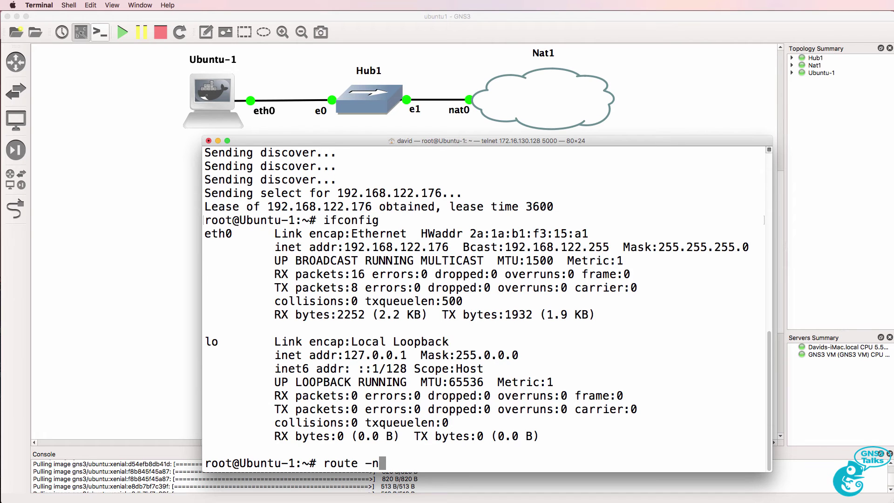
{"action": "key", "text": "Return"}
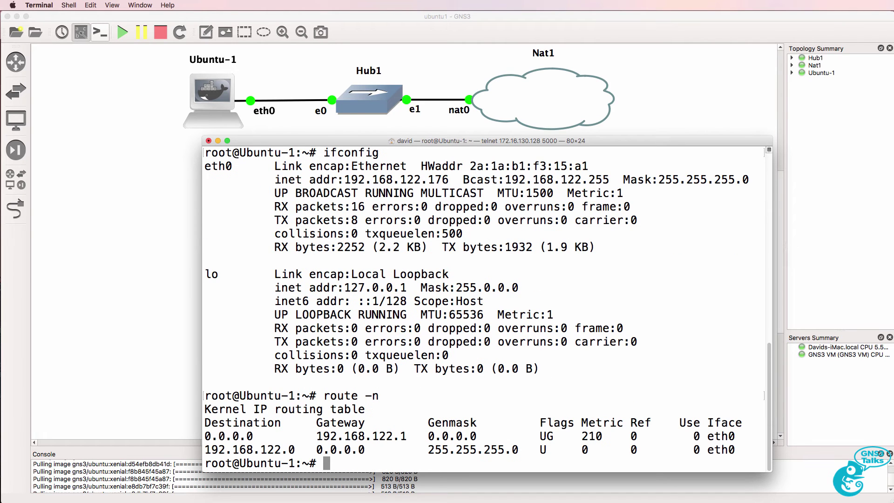
{"action": "left_click_drag", "start_coordinate": [408, 436], "coordinate": [194, 435]}
{"action": "left_click", "coordinate": [485, 376]}
Refresh package lists with apt-get update, then run apt-get install nano
{"action": "type", "text": "apt-get update"}
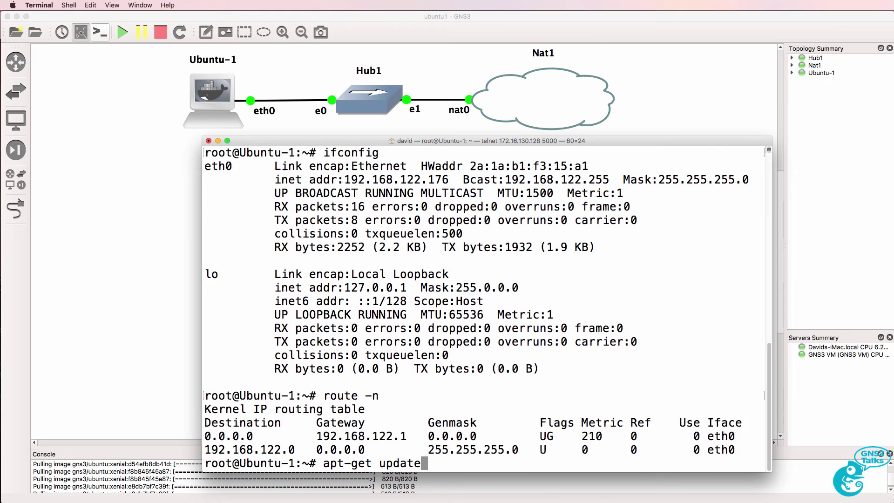
{"action": "key", "text": "Return"}
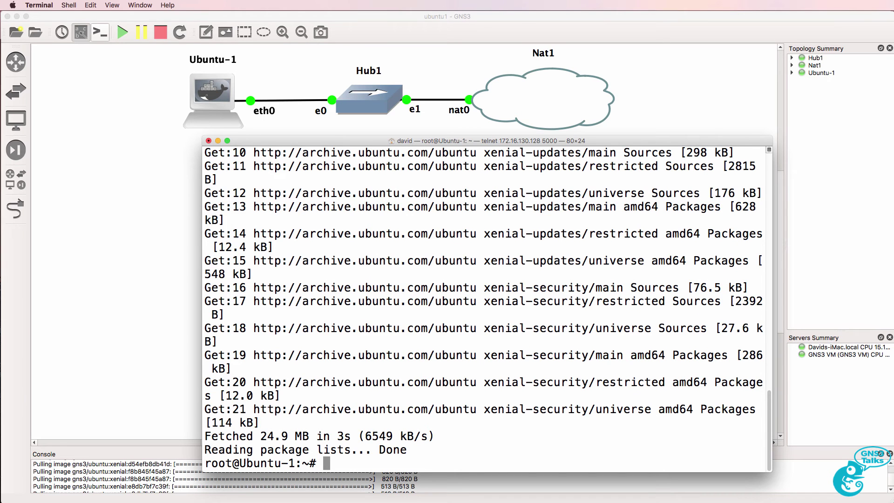
{"action": "type", "text": "apt-get install nano"}
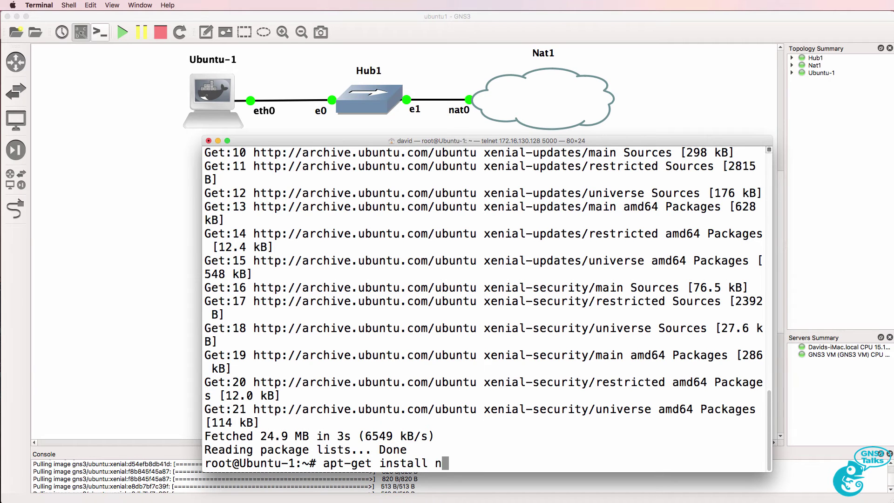
{"action": "key", "text": "Return"}
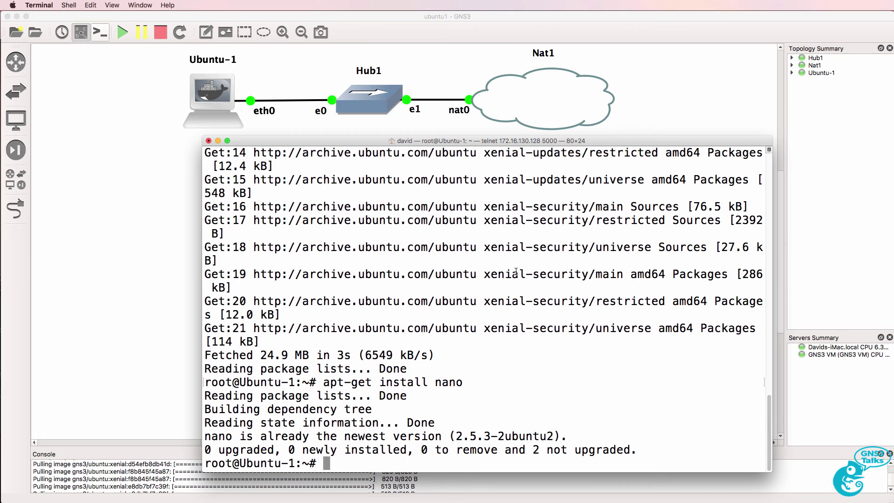
Open /etc/network/interfaces in nano and move down to the eth0 DHCP section
{"action": "type", "text": "nano /et"}
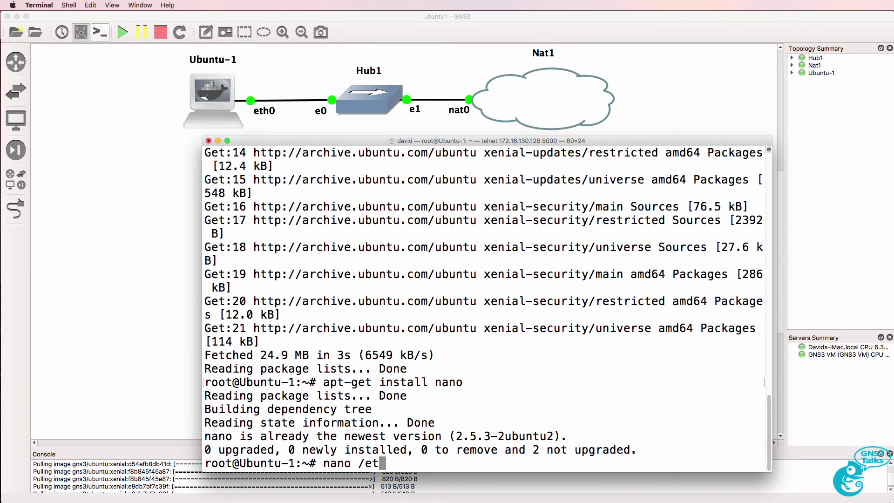
{"action": "type", "text": "c/network/interfaces"}
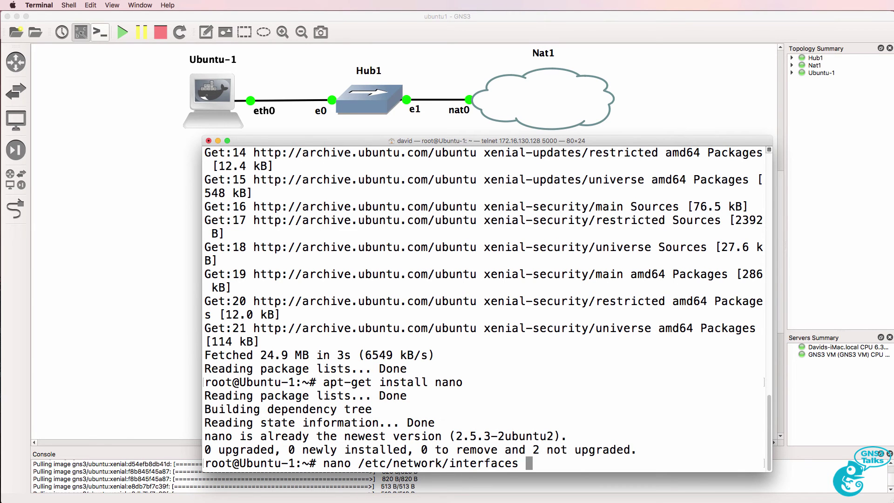
{"action": "key", "text": "Return"}
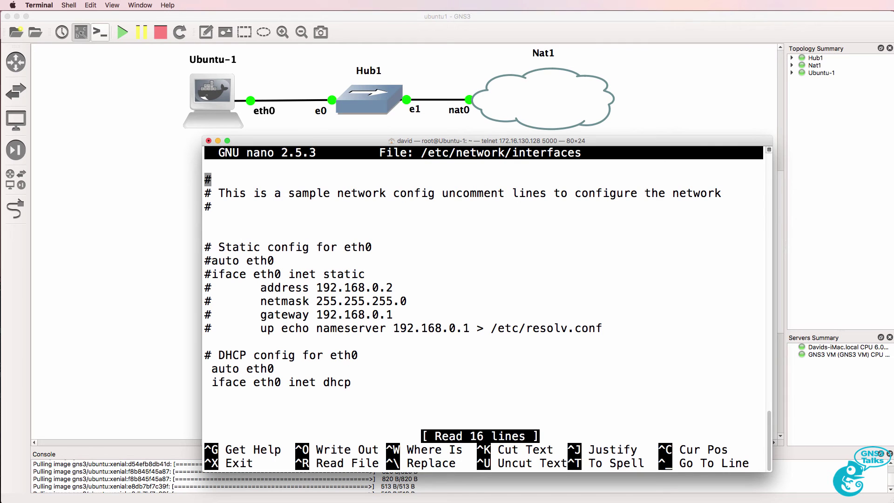
{"action": "key", "text": "Down"}
{"action": "key", "text": "Down"}
{"action": "key", "text": "Down"}
{"action": "key", "text": "Down"}
{"action": "key", "text": "Down"}
{"action": "key", "text": "Down"}
{"action": "key", "text": "Down"}
{"action": "key", "text": "Down"}
{"action": "key", "text": "Down"}
{"action": "key", "text": "Down"}
{"action": "key", "text": "Down"}
{"action": "key", "text": "Down"}
{"action": "key", "text": "Down"}
{"action": "key", "text": "Down"}
{"action": "key", "text": "Down"}
Exit nano and install Python with apt-get install python, confirming with y
{"action": "key", "text": "ctrl+x"}
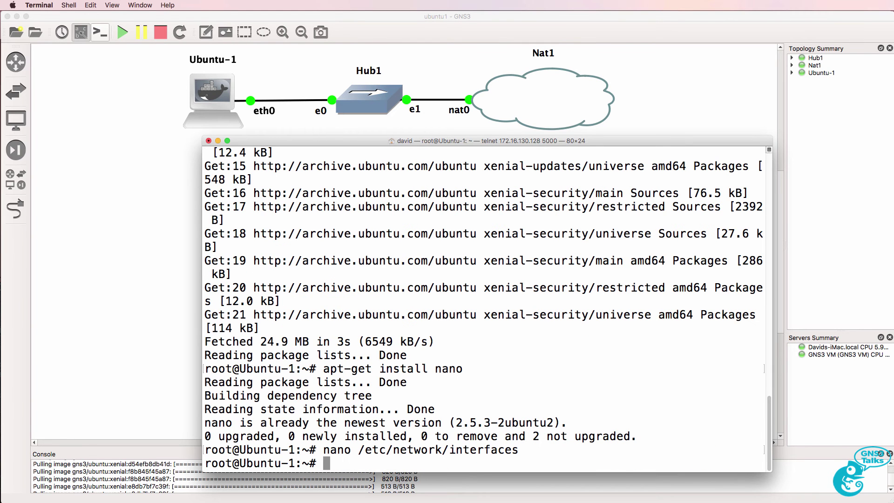
{"action": "type", "text": "apt-get inst"}
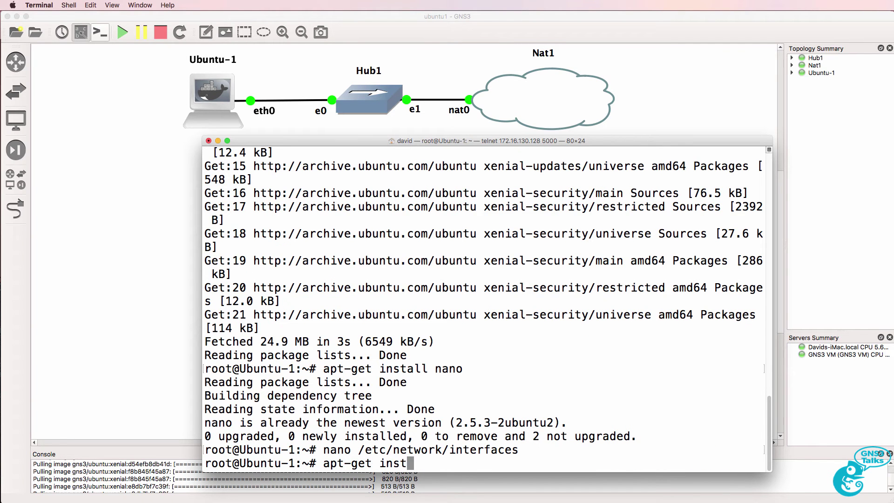
{"action": "type", "text": "all python"}
{"action": "key", "text": "Return"}
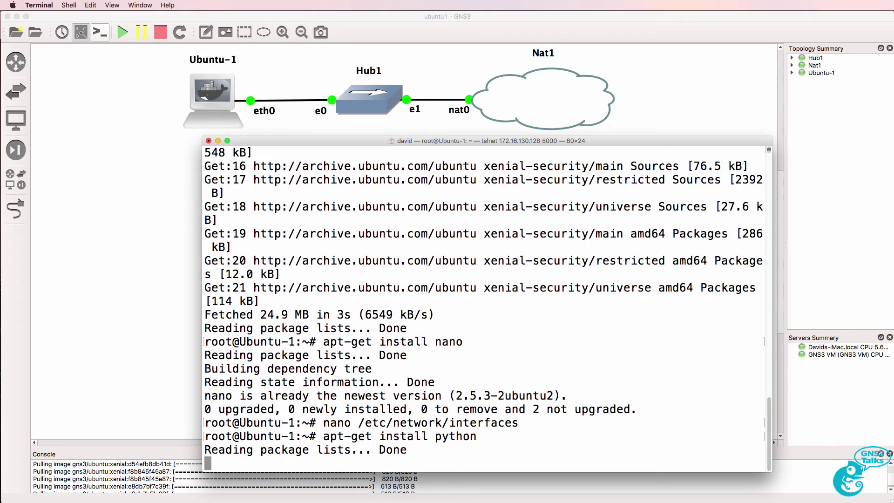
{"action": "type", "text": "y"}
{"action": "key", "text": "Return"}
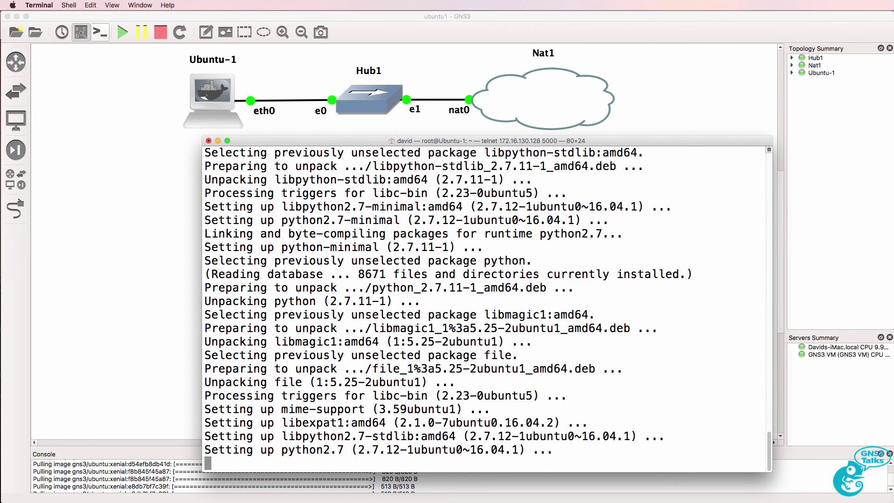
In the Python 2 shell, evaluate 1+1, print "Hello World", range(10) and hello*5
{"action": "type", "text": "python"}
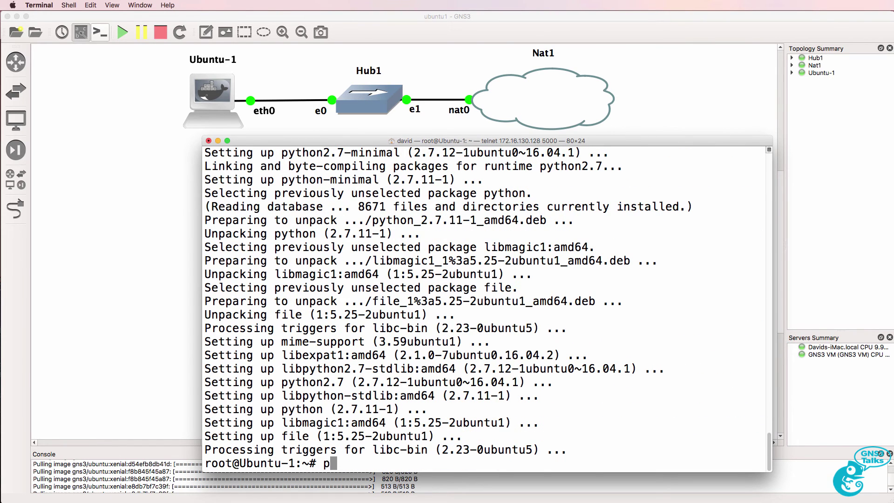
{"action": "key", "text": "Return"}
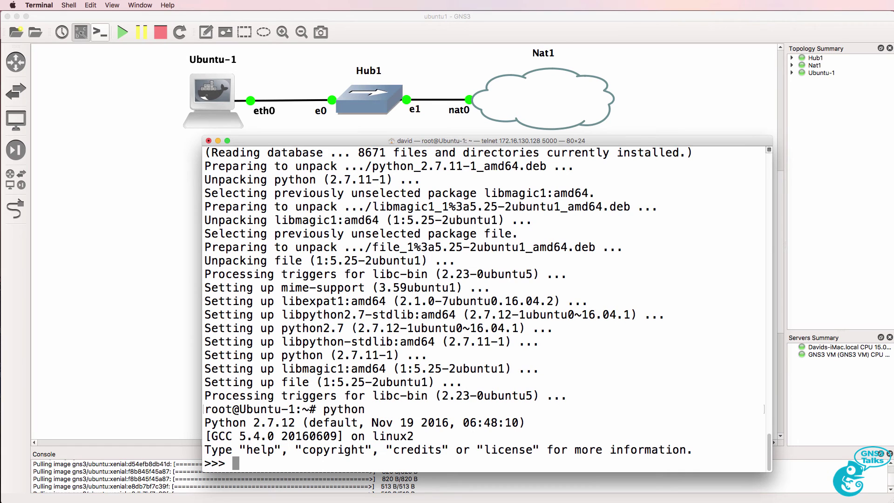
{"action": "type", "text": "1+1"}
{"action": "key", "text": "Return"}
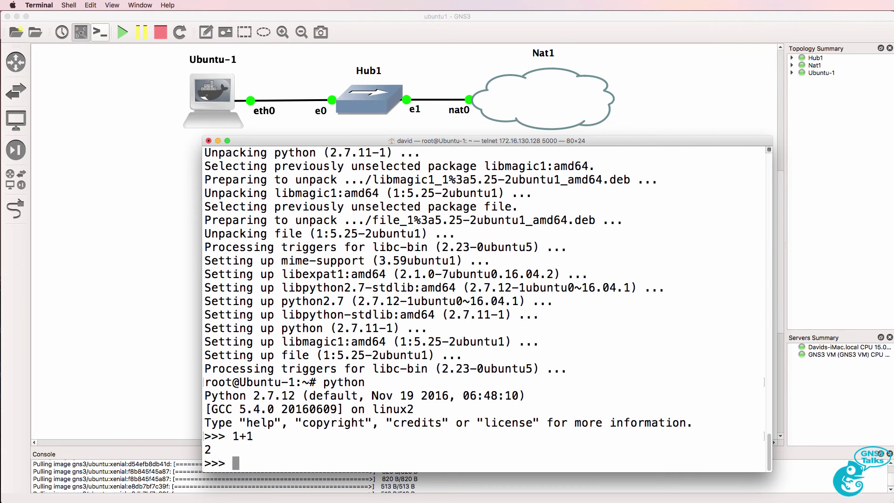
{"action": "type", "text": "print \"Hel"}
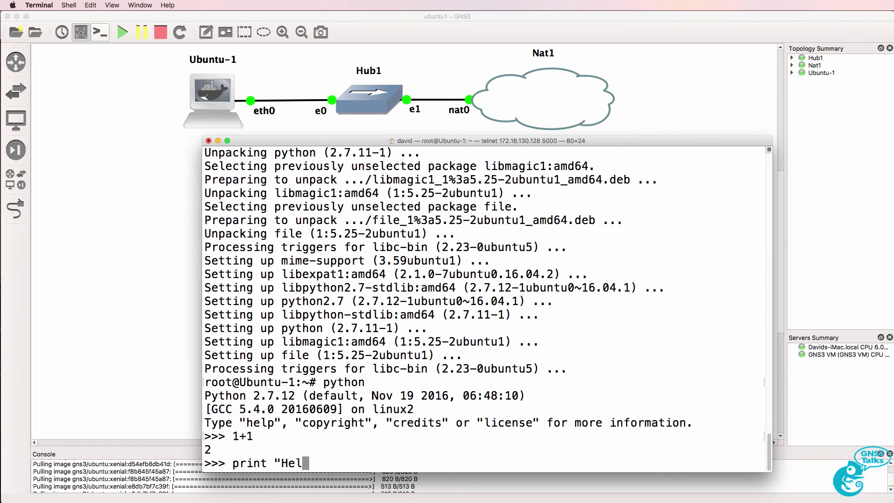
{"action": "type", "text": "lo World"}
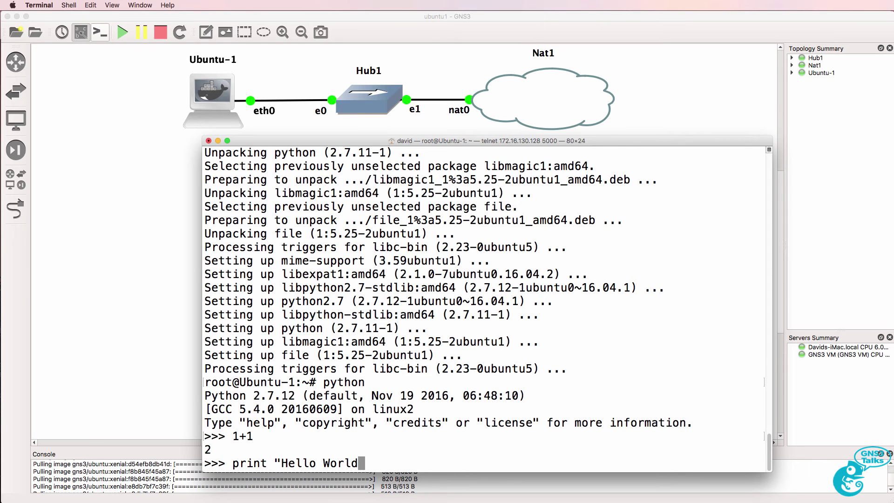
{"action": "type", "text": "\""}
{"action": "key", "text": "Return"}
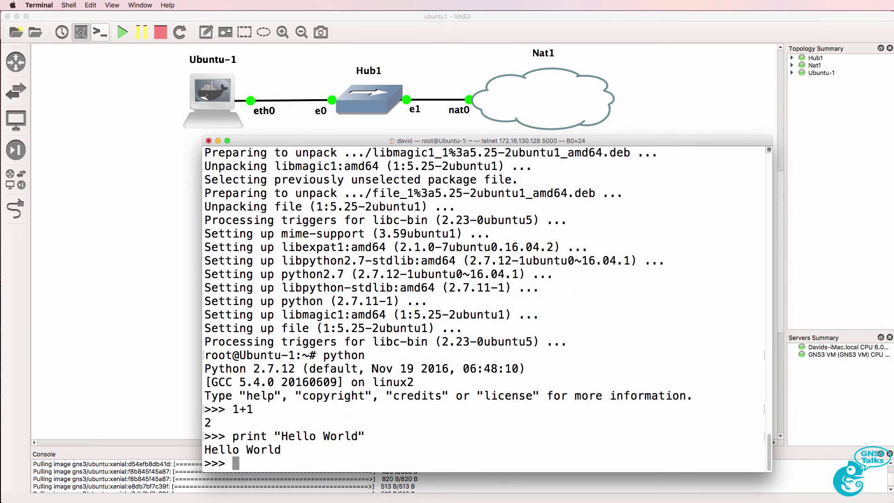
{"action": "type", "text": "range(10)"}
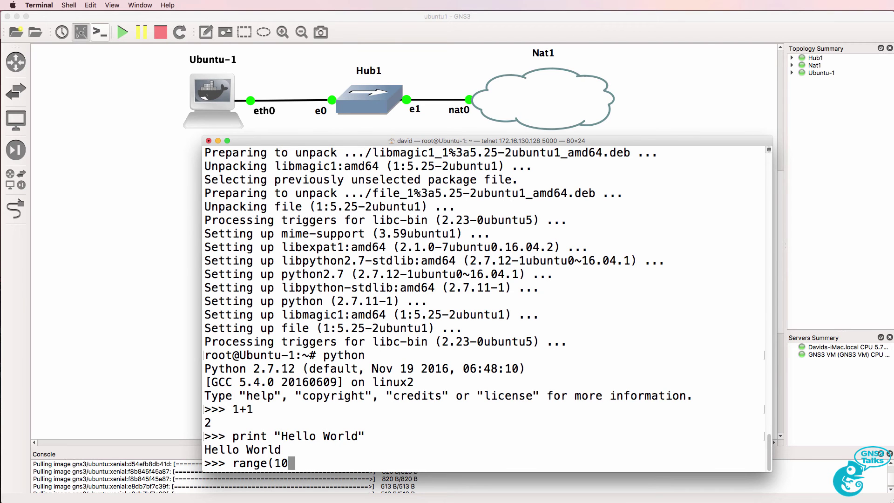
{"action": "key", "text": "Return"}
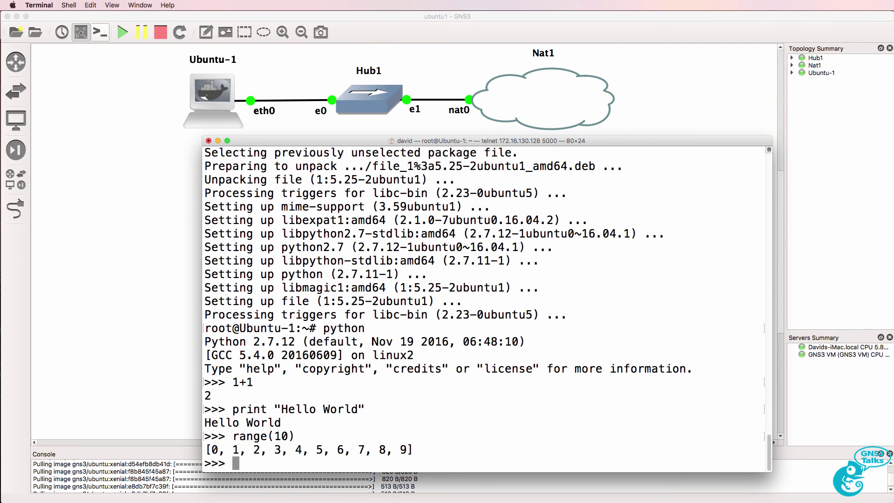
{"action": "type", "text": "hello*5"}
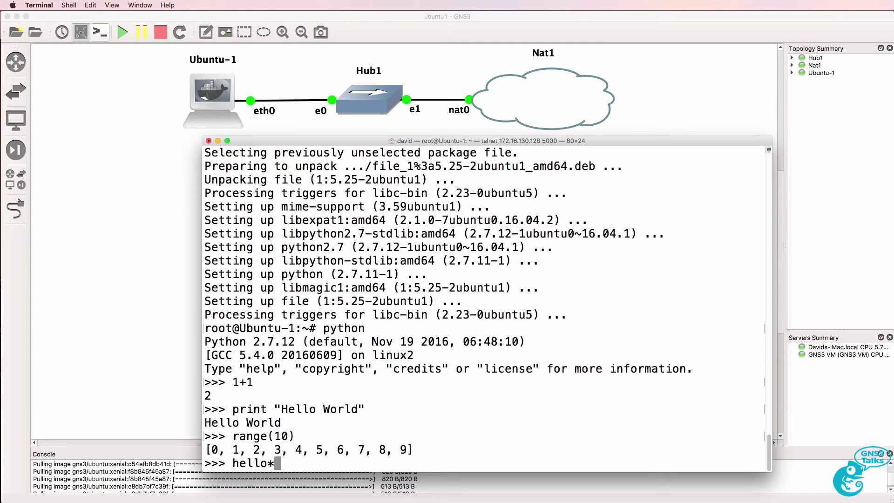
{"action": "key", "text": "Return"}
Assign a person's name string to the variable name, correcting a stray @ typo
{"action": "type", "text": "name"}
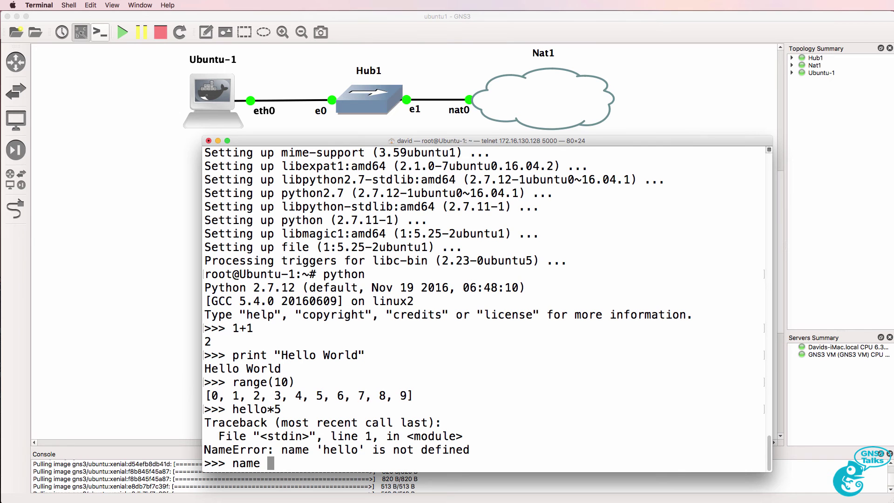
{"action": "key", "text": "BackSpace"}
{"action": "type", "text": "="}
{"action": "key", "text": "BackSpace"}
{"action": "type", "text": "= \"David@"}
{"action": "key", "text": "Return"}
{"action": "key", "text": "Up"}
{"action": "key", "text": "BackSpace"}
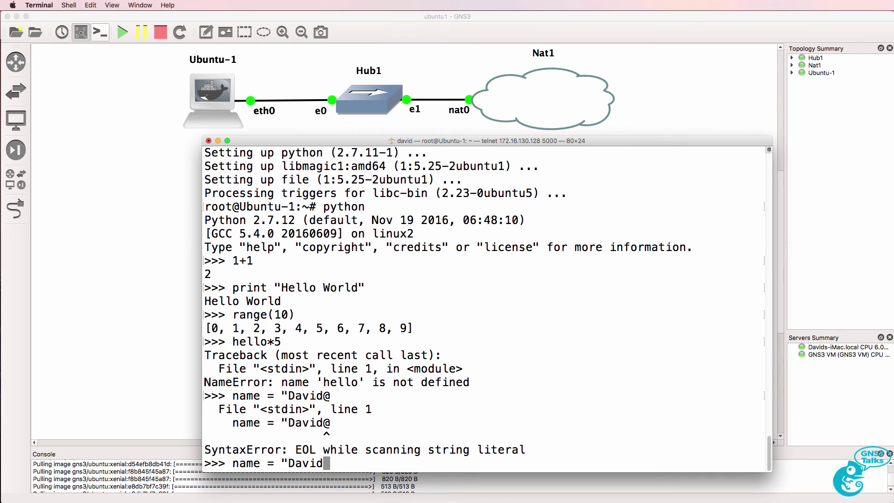
{"action": "type", "text": "\""}
{"action": "key", "text": "Return"}
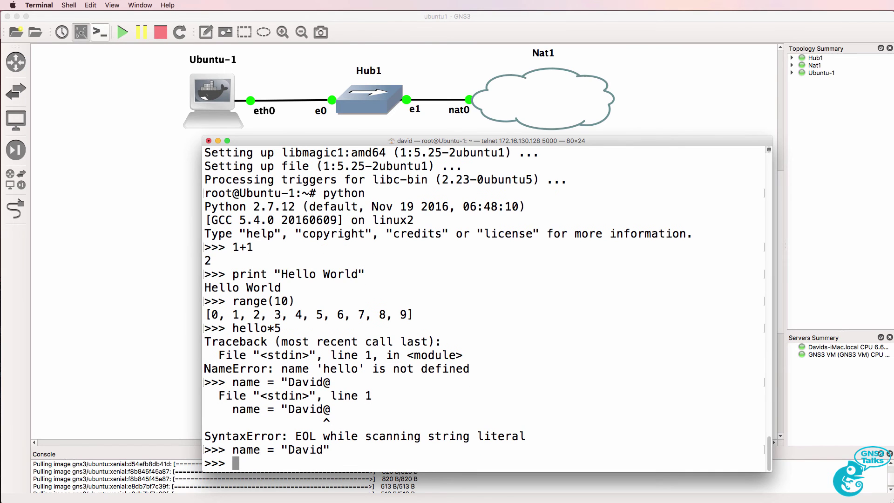
Print name*5, exit Python with quit(), and clear the terminal
{"action": "type", "text": "name*5"}
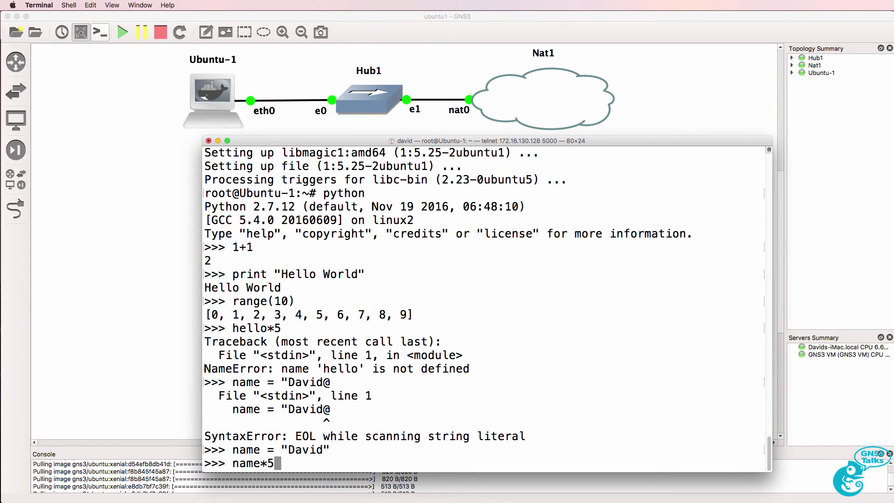
{"action": "key", "text": "Return"}
{"action": "type", "text": "quit()"}
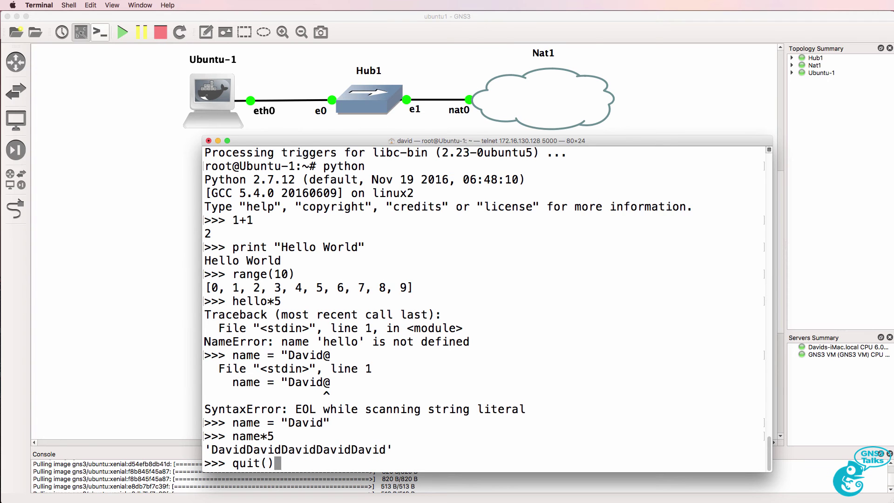
{"action": "key", "text": "Return"}
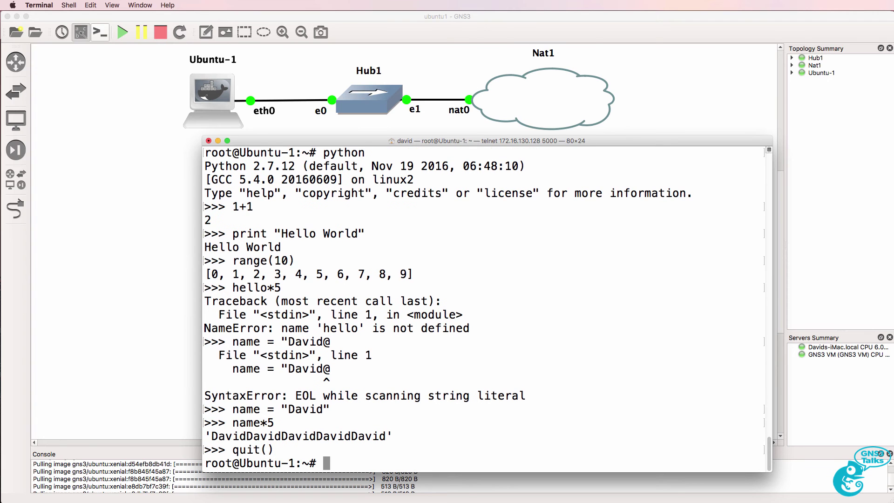
{"action": "type", "text": "clear"}
{"action": "key", "text": "Return"}
Install Python 3 with apt-get install python3, confirming with y
{"action": "type", "text": "apt-g"}
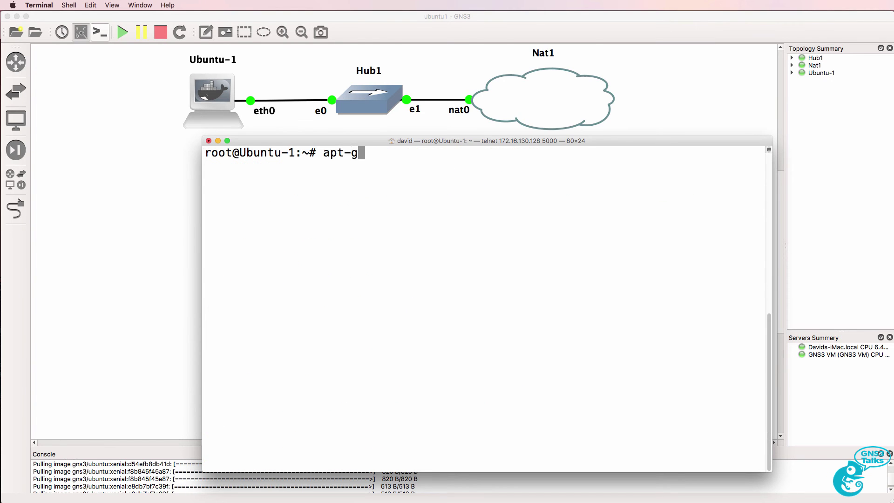
{"action": "type", "text": "et install python3"}
{"action": "key", "text": "Return"}
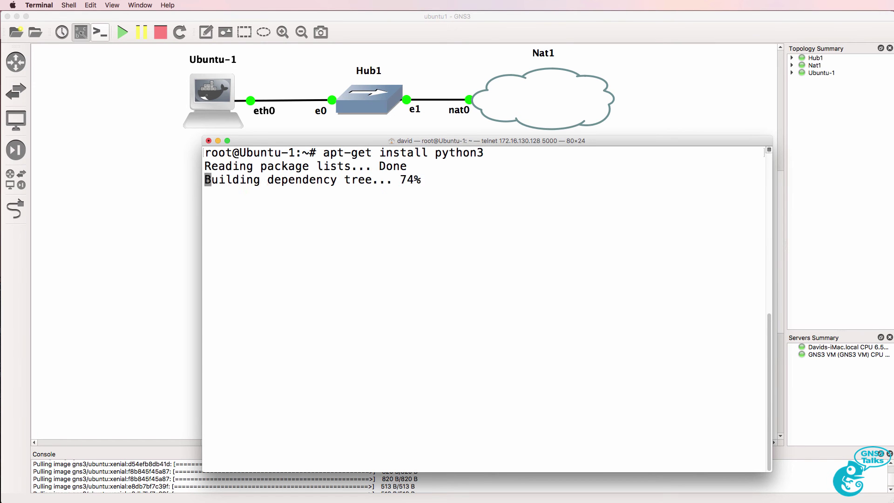
{"action": "type", "text": "y"}
{"action": "key", "text": "Return"}
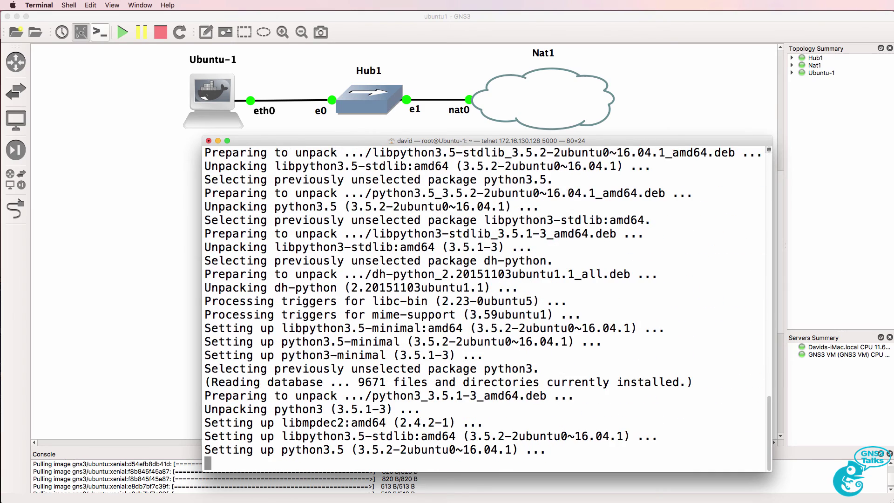
In python3, try print "Hello World", then print('Hello World') successfully, then enter quit
{"action": "type", "text": "python3"}
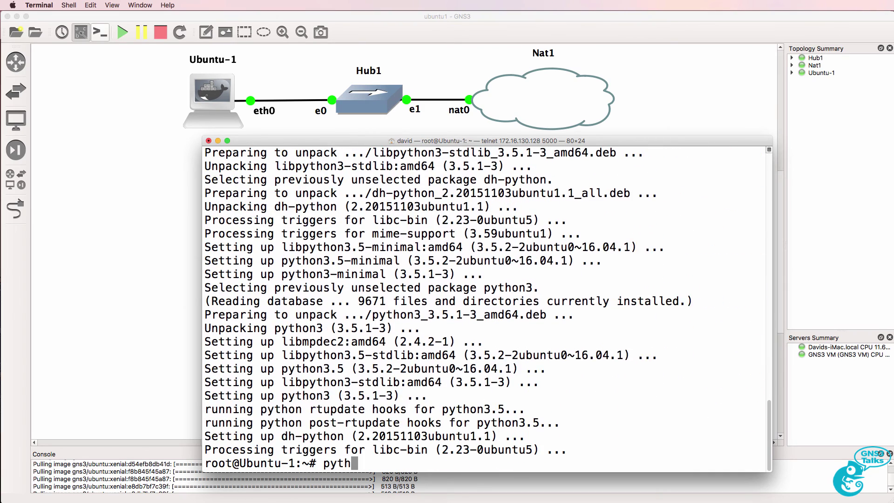
{"action": "key", "text": "Return"}
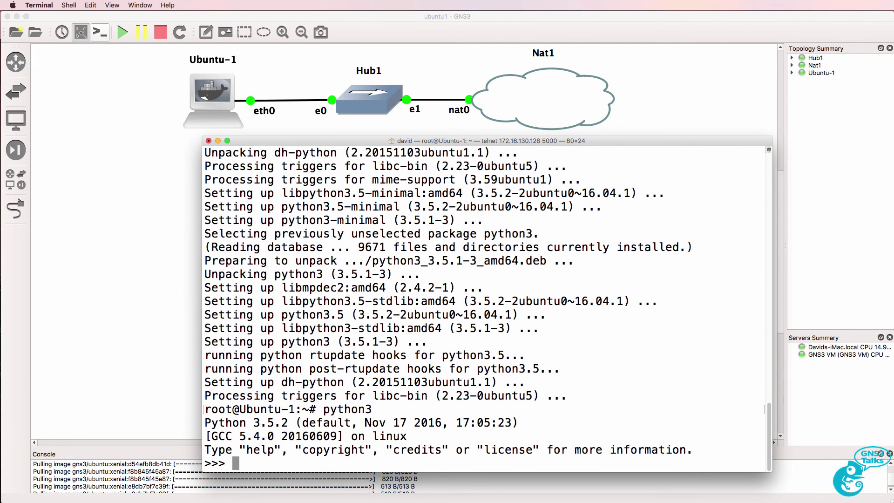
{"action": "type", "text": "print \"Hello Wolrd"}
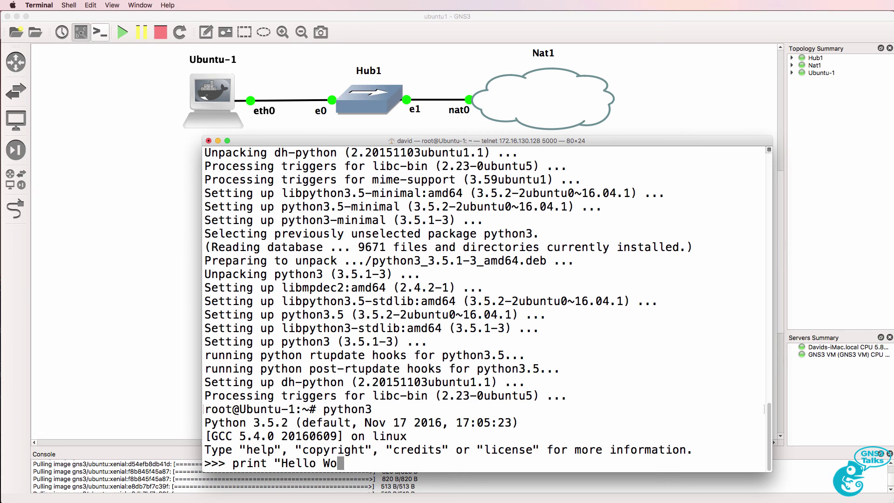
{"action": "key", "text": "BackSpace"}
{"action": "key", "text": "BackSpace"}
{"action": "key", "text": "BackSpace"}
{"action": "type", "text": "rld\""}
{"action": "key", "text": "Return"}
{"action": "type", "text": "print ("}
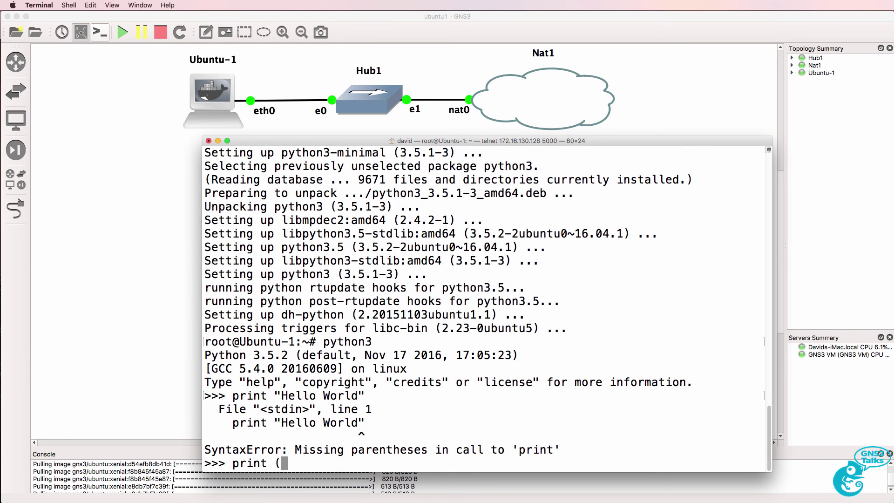
{"action": "type", "text": "'Hello Wol"}
{"action": "key", "text": "BackSpace"}
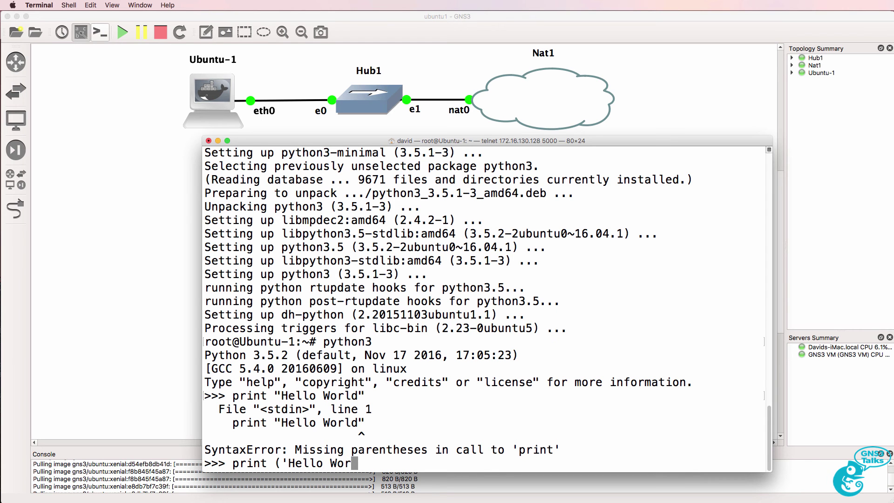
{"action": "type", "text": "rld')"}
{"action": "key", "text": "Return"}
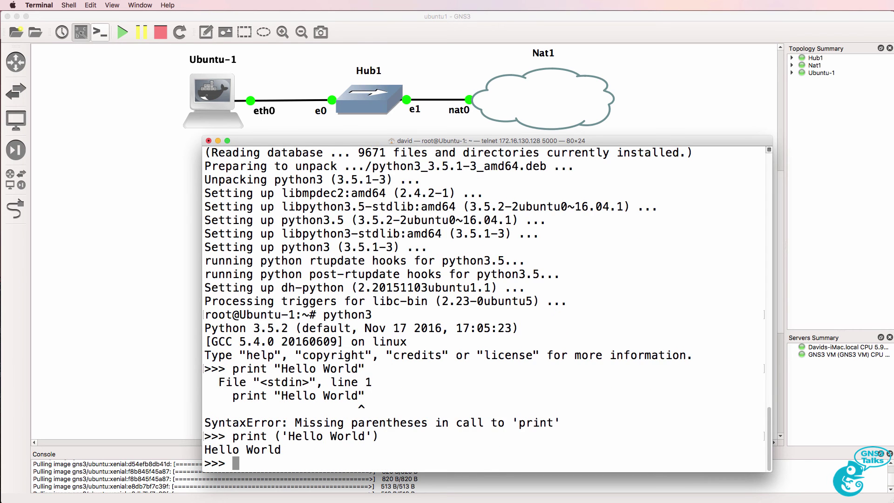
{"action": "type", "text": "quit"}
{"action": "key", "text": "Return"}
Exit Python 3, start Python 2 to check version 2.7.12, then quit it
{"action": "type", "text": "quit()"}
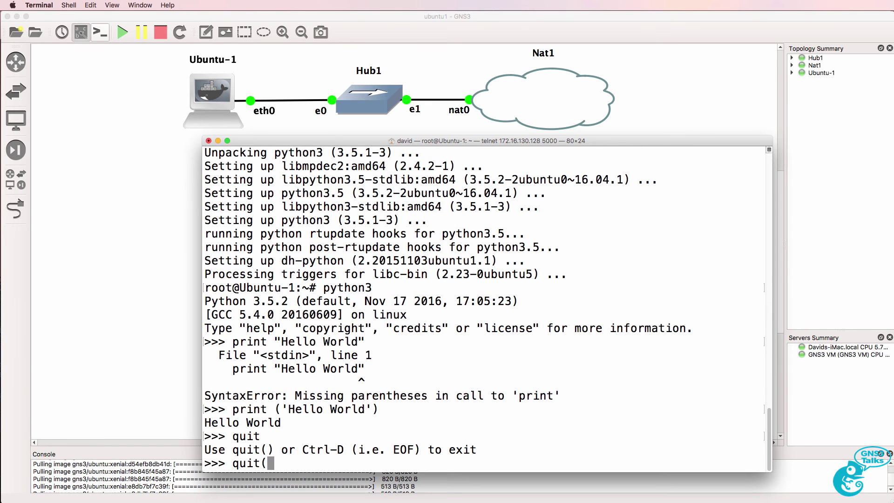
{"action": "key", "text": "Return"}
{"action": "type", "text": "q"}
{"action": "key", "text": "BackSpace"}
{"action": "type", "text": "python"}
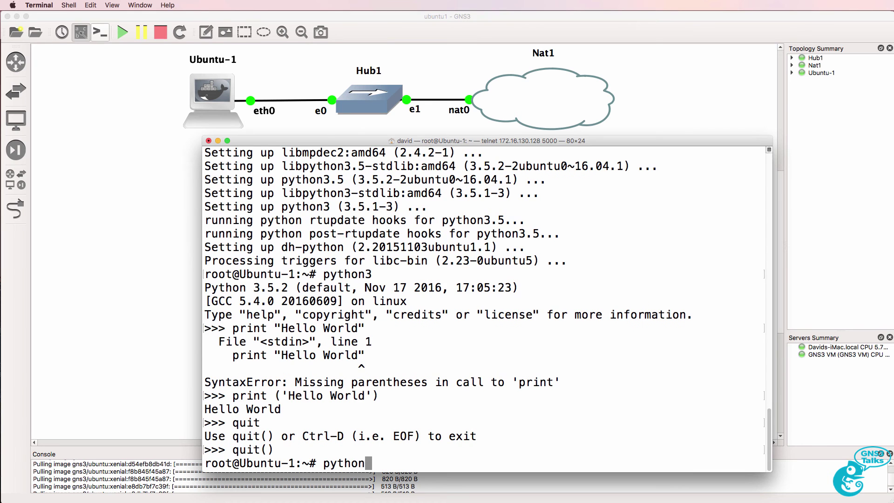
{"action": "key", "text": "Return"}
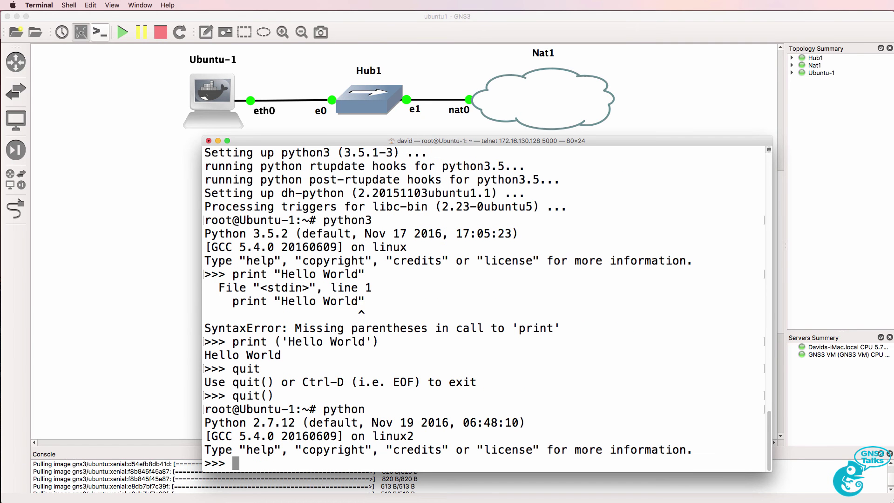
{"action": "left_click_drag", "start_coordinate": [302, 424], "coordinate": [192, 422]}
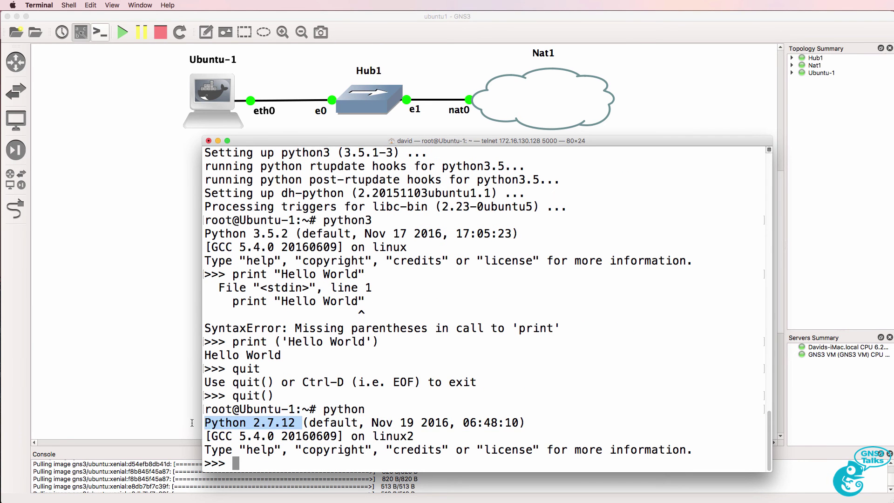
{"action": "type", "text": "quit()"}
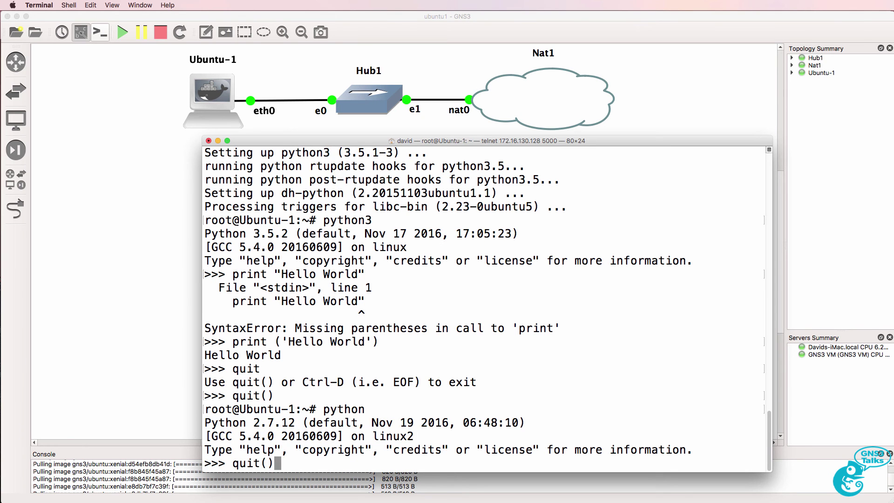
{"action": "key", "text": "Return"}
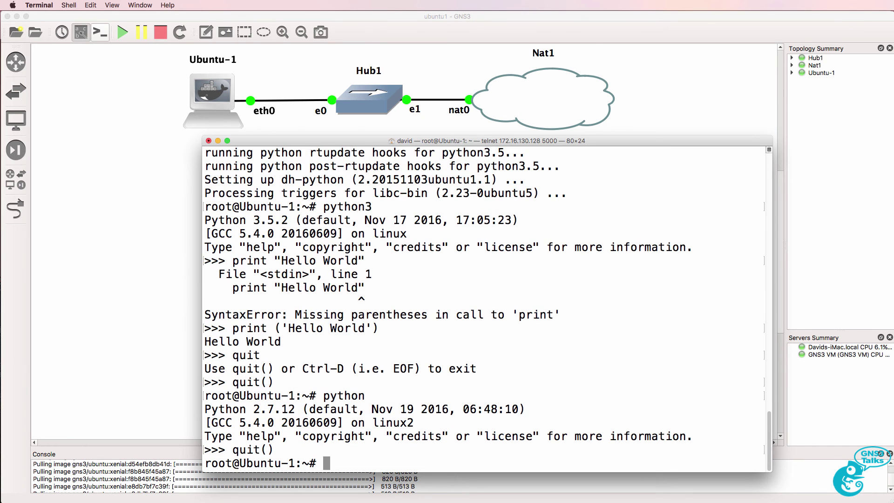
List root's home directory with ls and ll, then clear the terminal
{"action": "type", "text": "ls"}
{"action": "key", "text": "Return"}
{"action": "type", "text": "ll"}
{"action": "key", "text": "Return"}
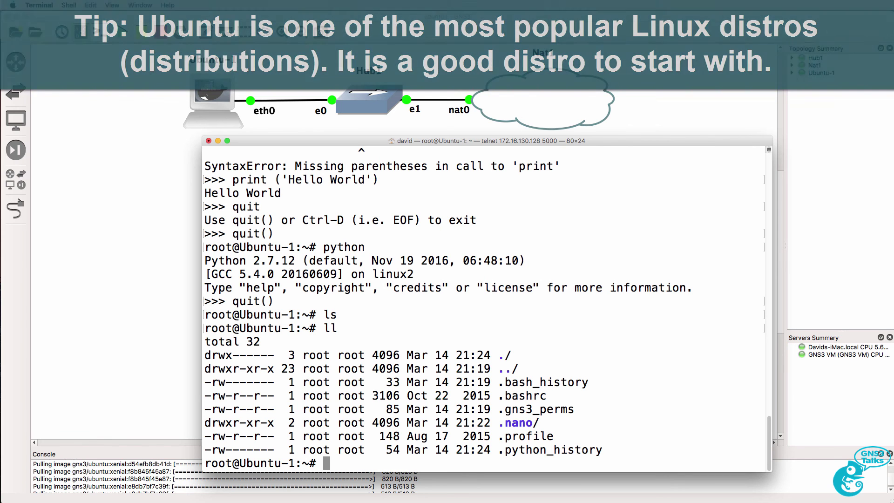
{"action": "type", "text": "clear"}
{"action": "key", "text": "Return"}
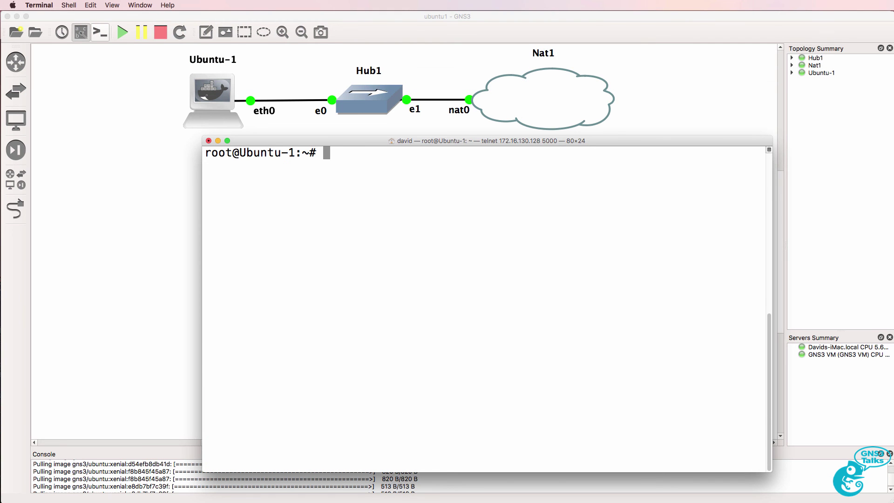